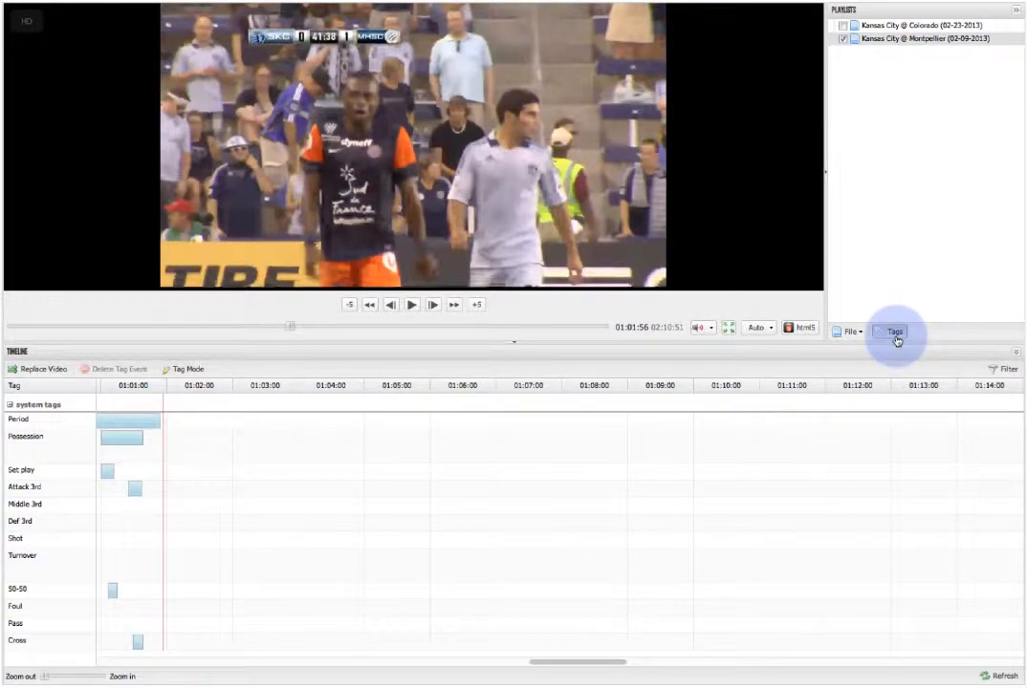
Review the tag definitions, lead times, durations and Period metadata in the tag editor, and close it.
left_click(896, 340)
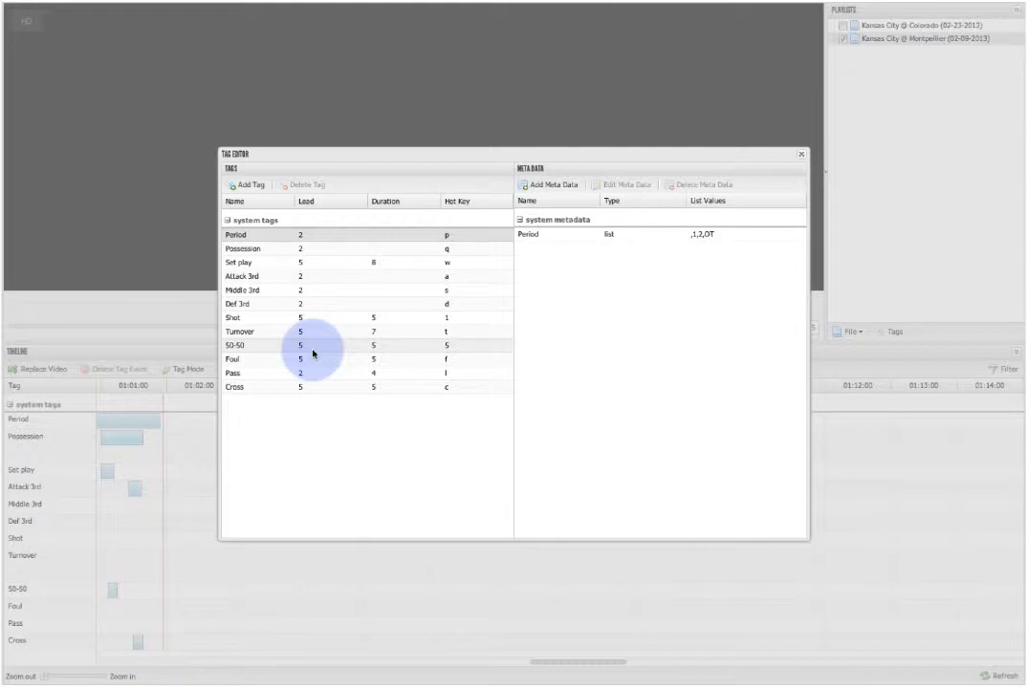
left_click(801, 157)
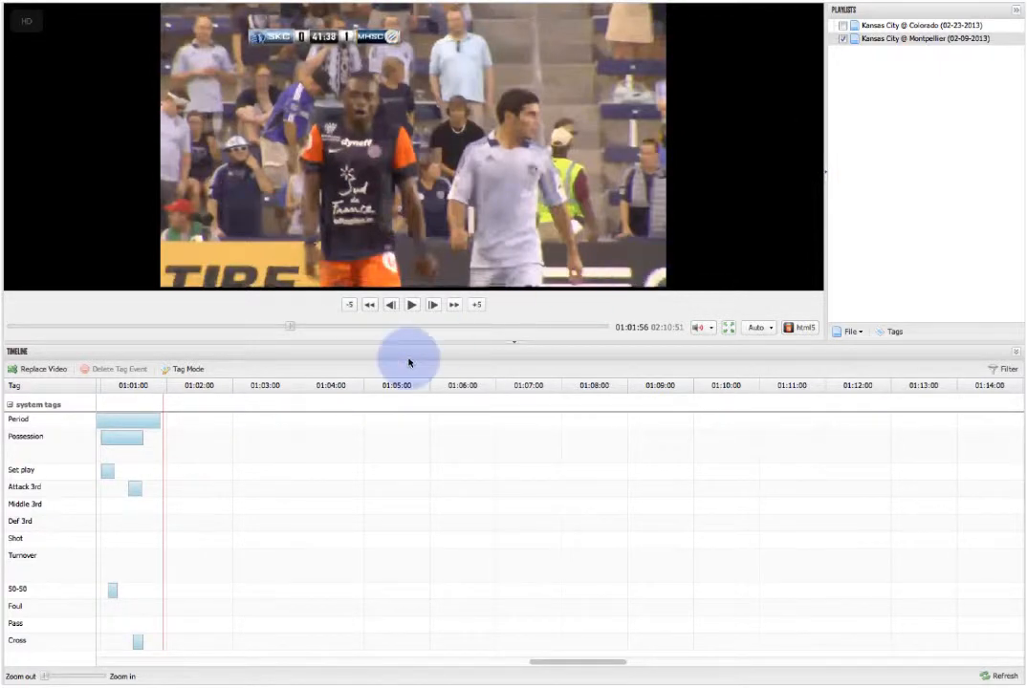
Enter tag mode and resize the tag pane, leaving its tag buttons arranged in two columns.
left_click(189, 368)
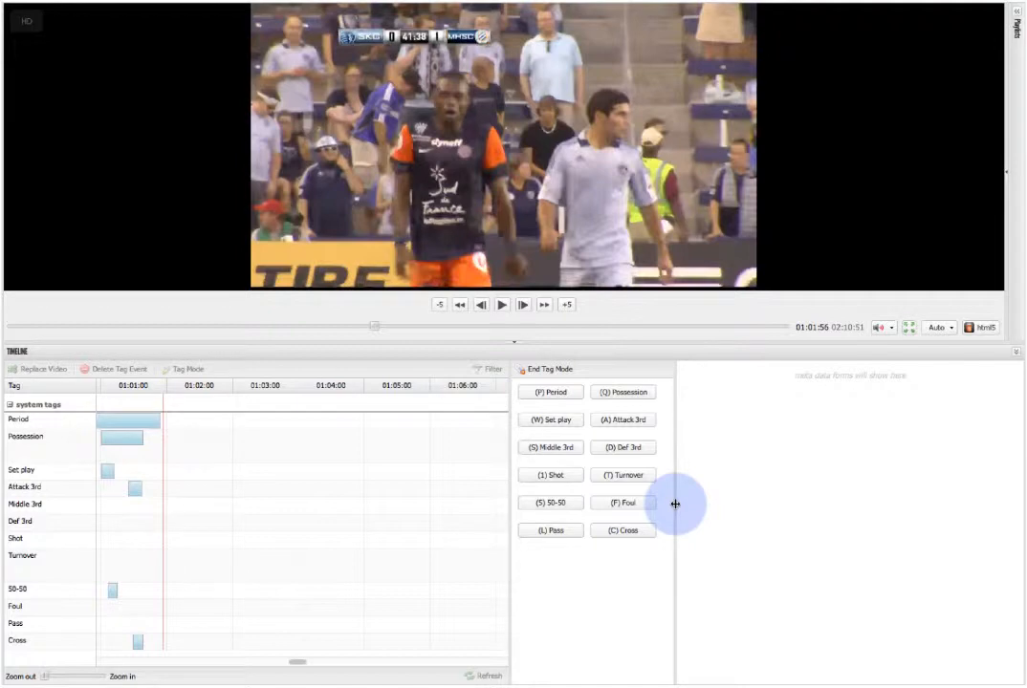
left_click_drag(675, 503, 754, 508)
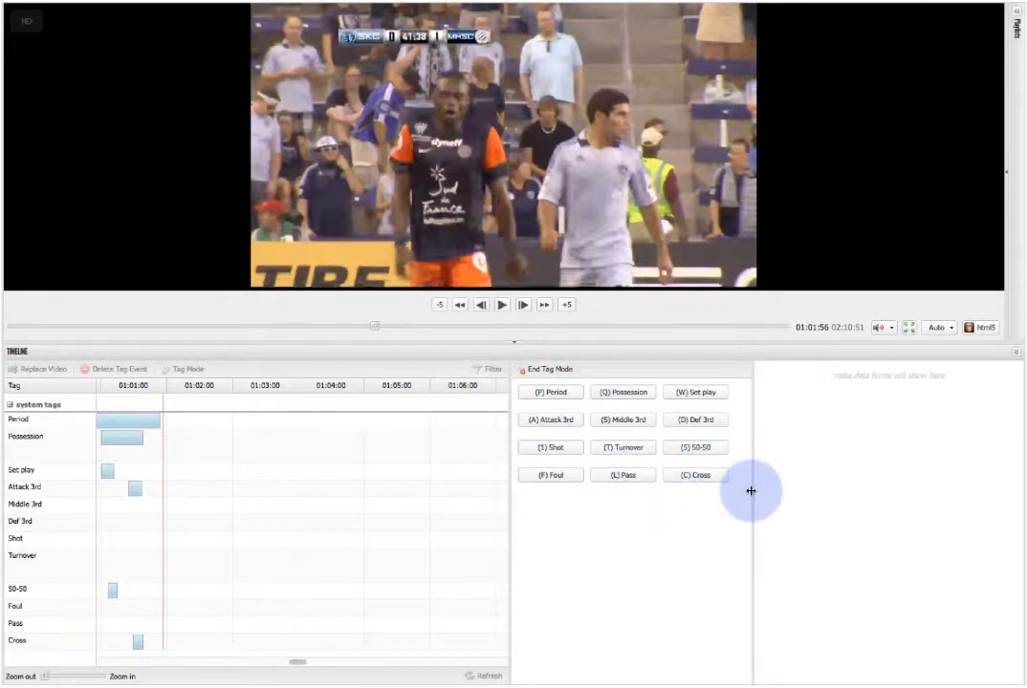
left_click_drag(751, 490, 601, 484)
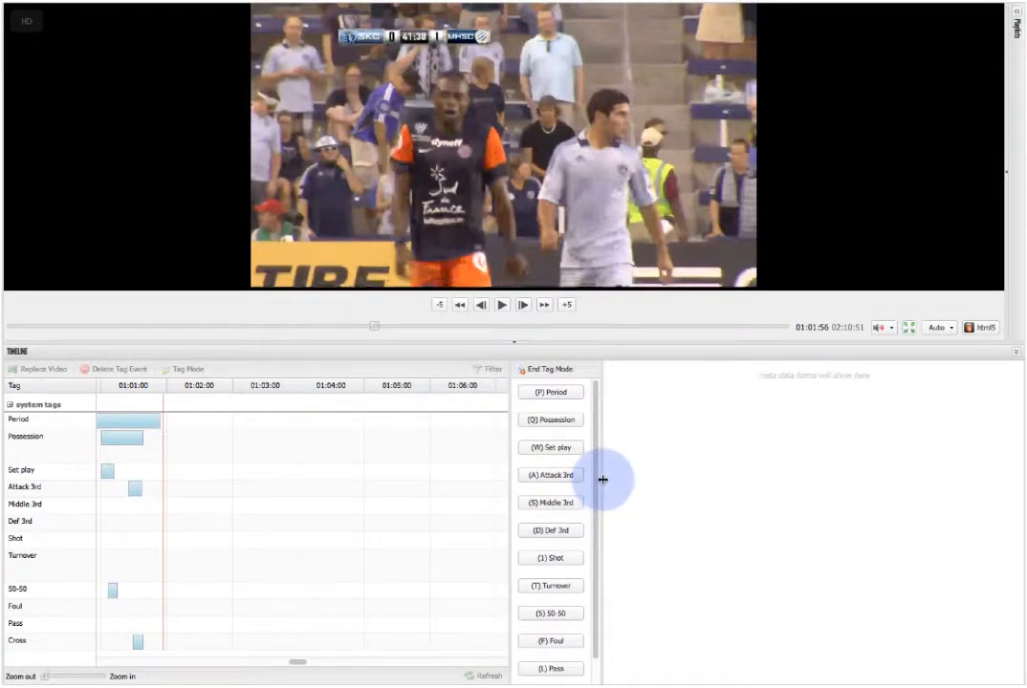
scroll(563, 650, "down", 1)
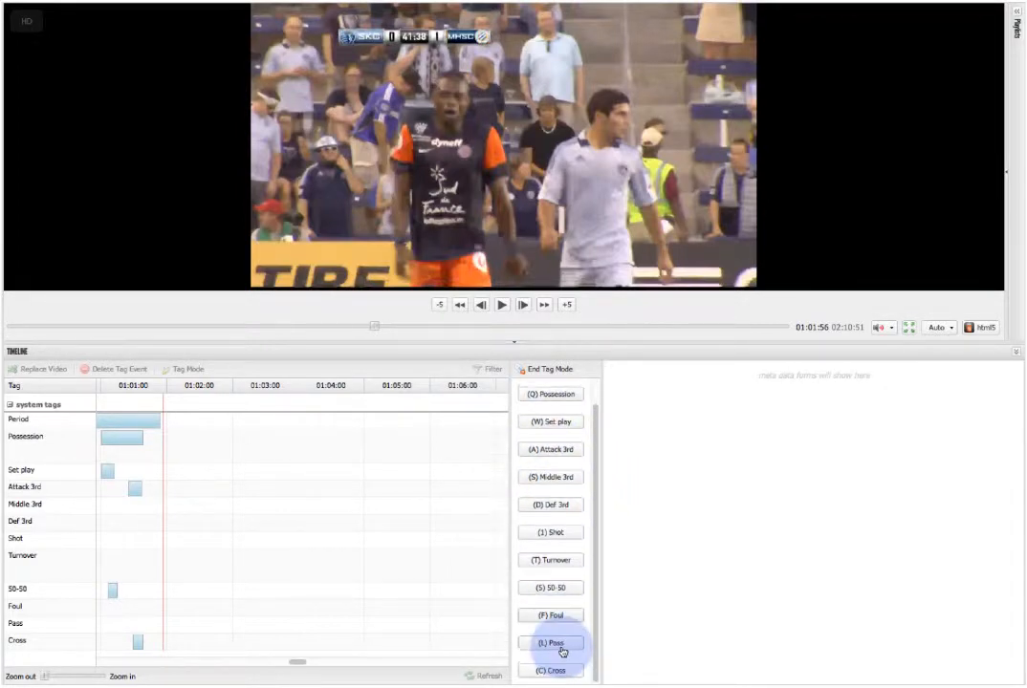
scroll(565, 639, "up", 1)
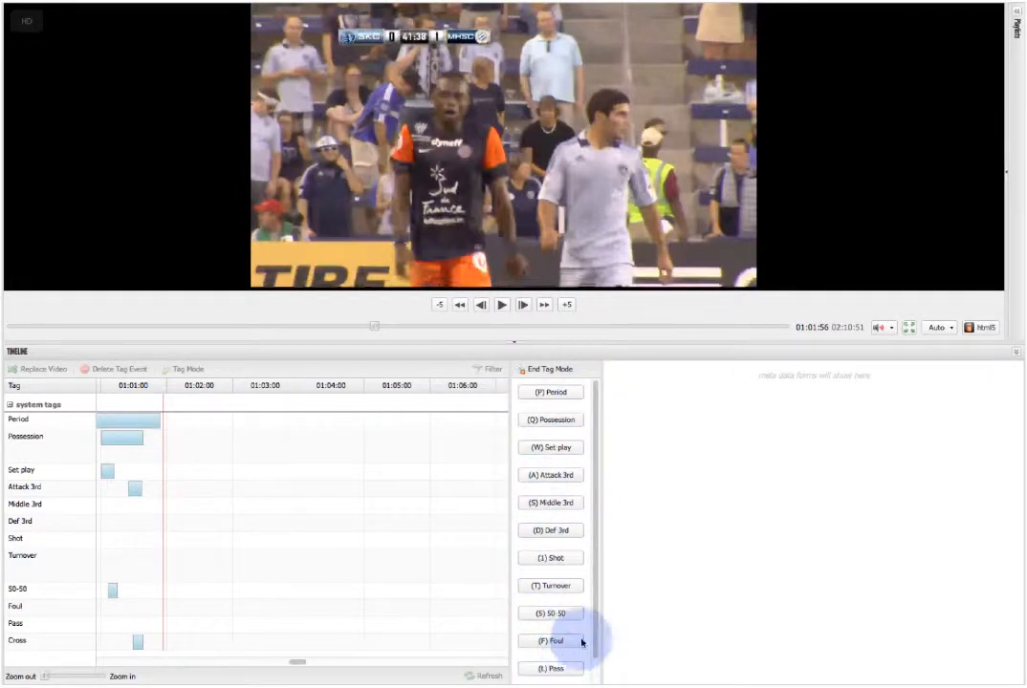
left_click_drag(600, 614, 680, 622)
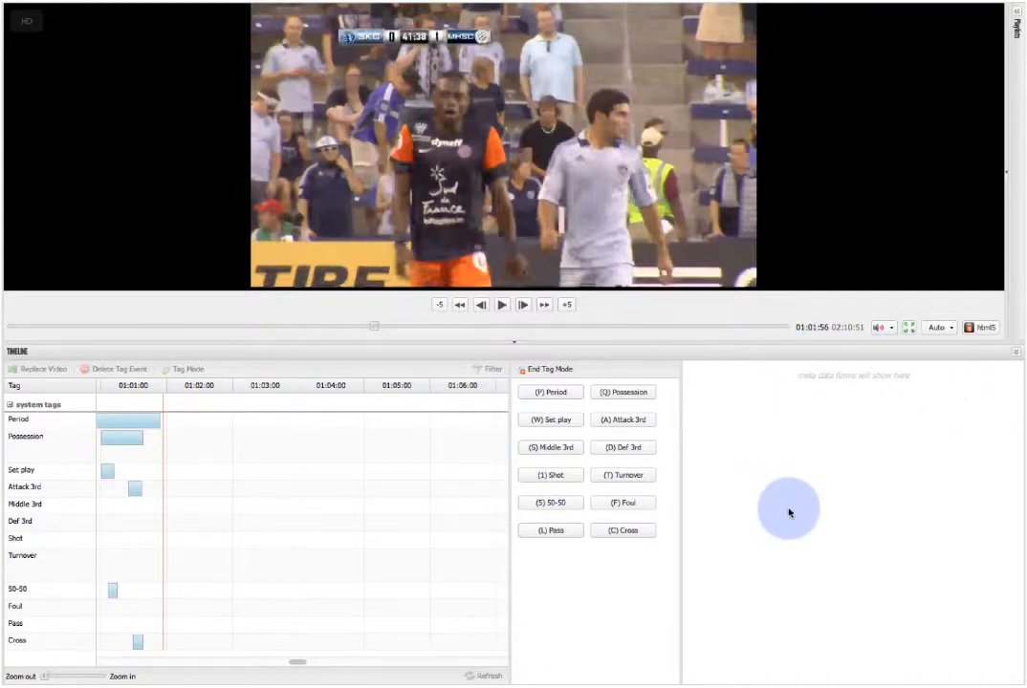
Start a Period tag and end it again without choosing a period.
left_click(564, 391)
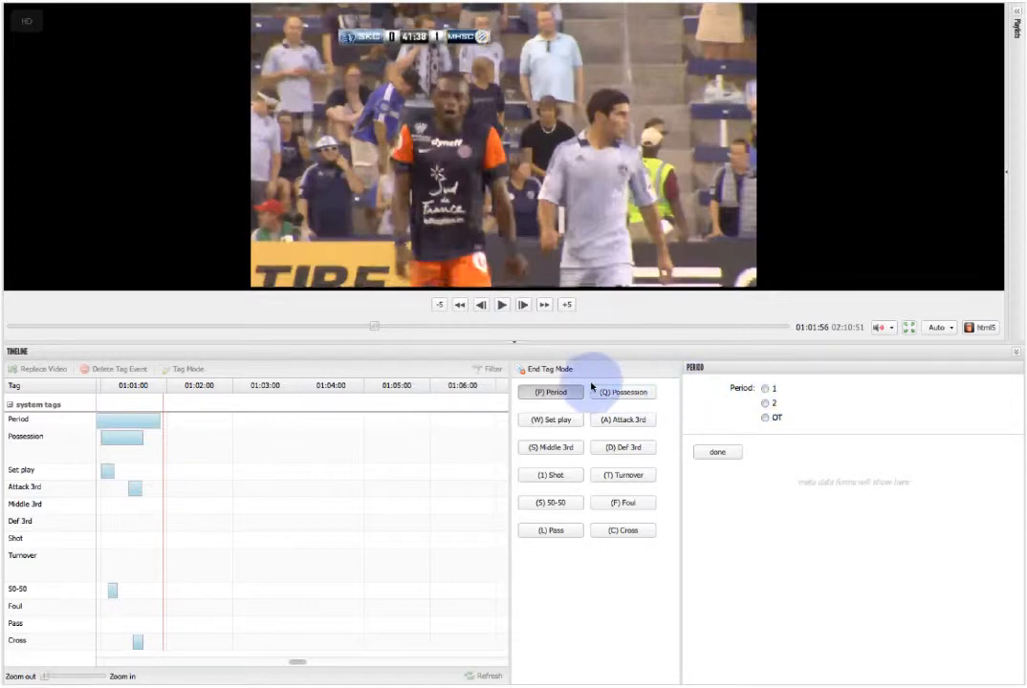
left_click(554, 393)
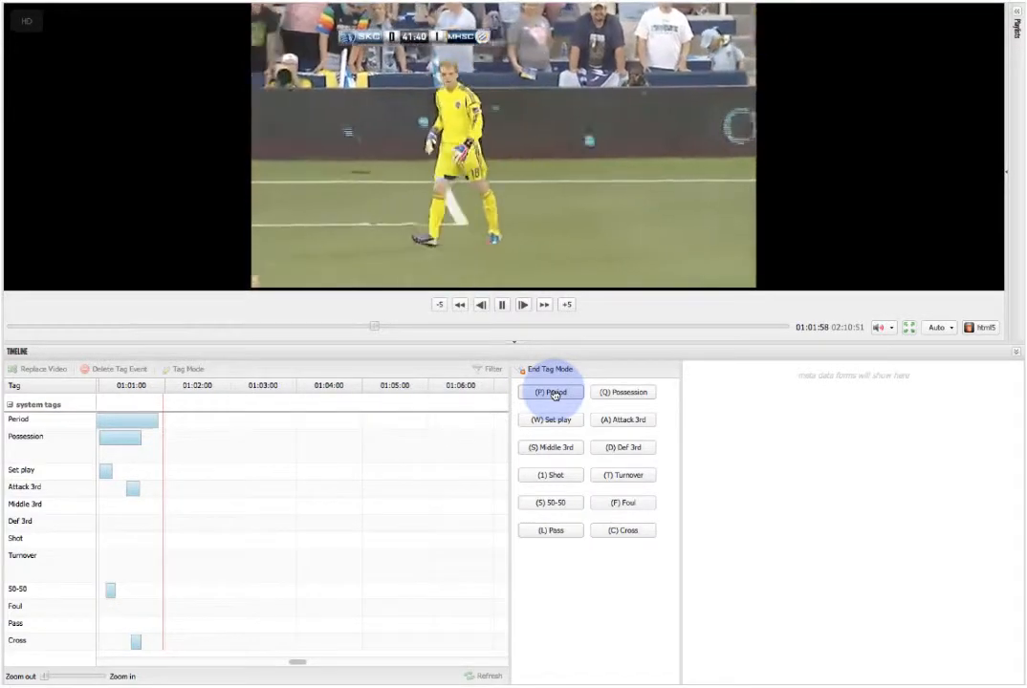
Start a Possession tag at about 01:01:55 with the team set to Kansas City, and let the match play on.
key("Left")
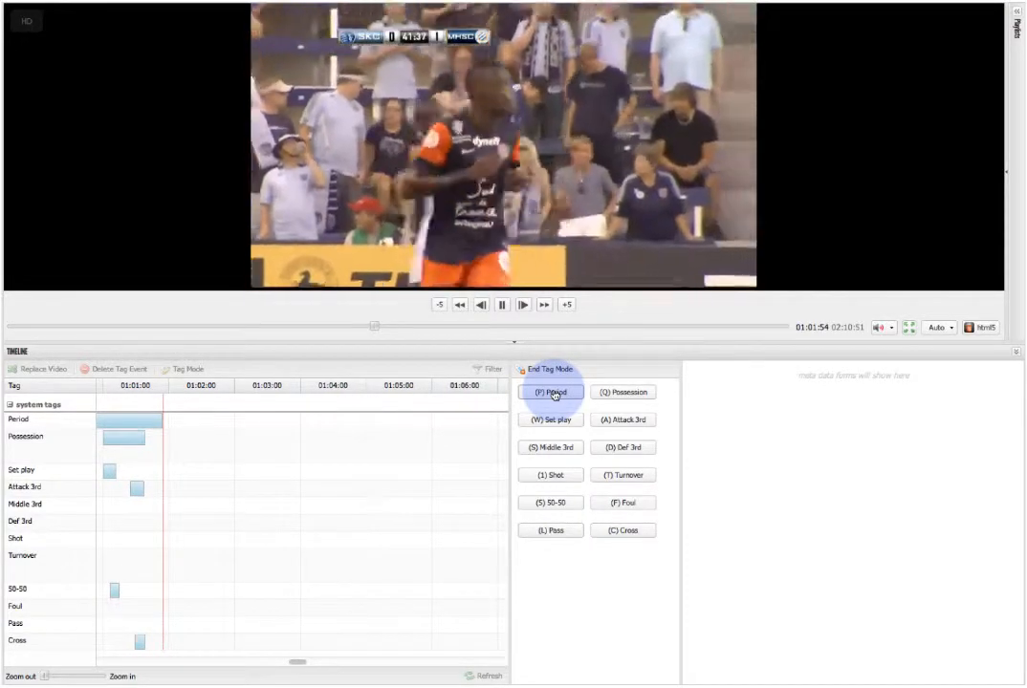
key("q")
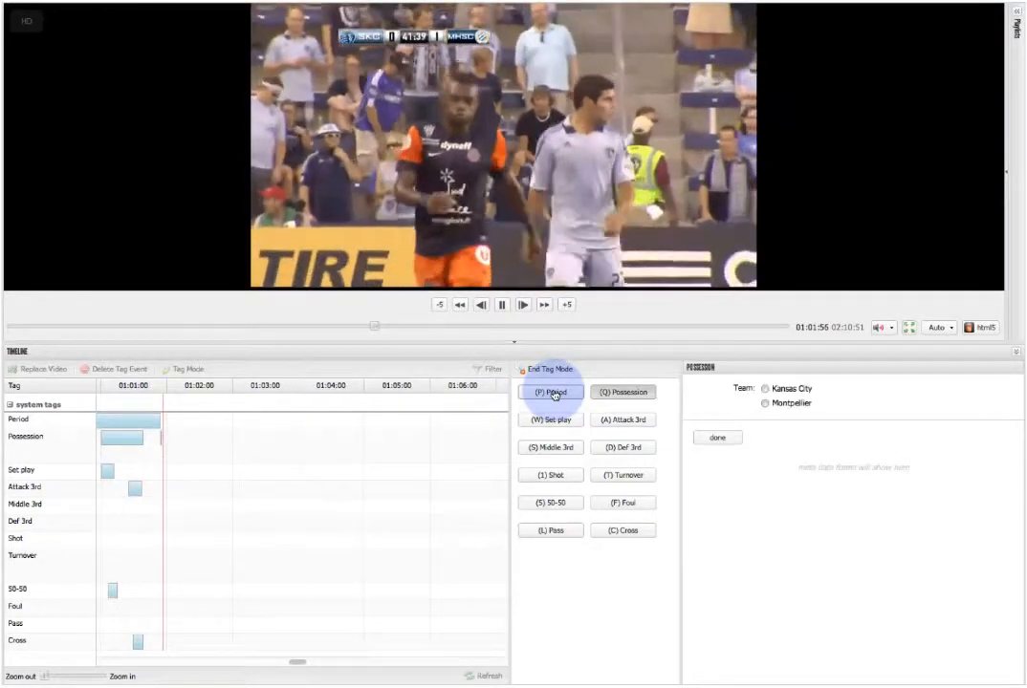
left_click(781, 393)
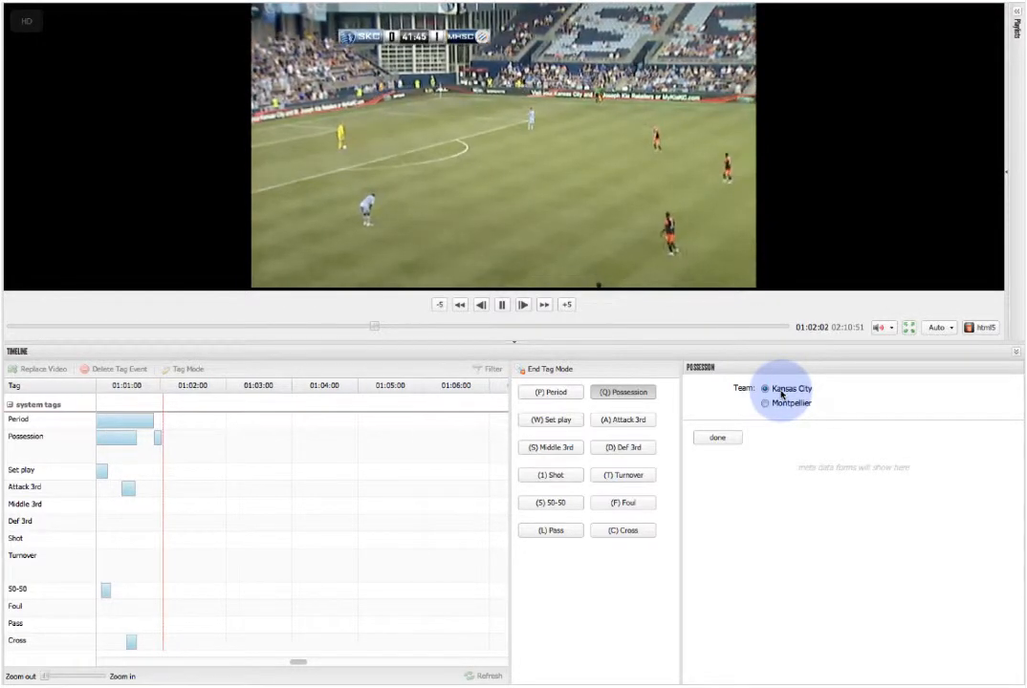
key("space")
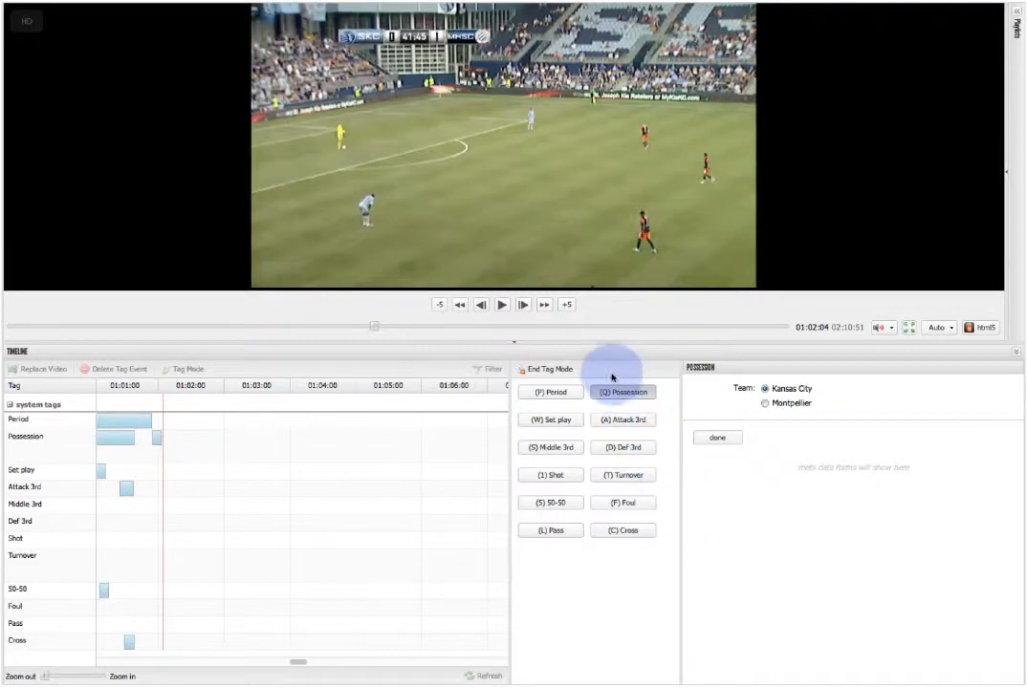
left_click_drag(640, 389, 163, 444)
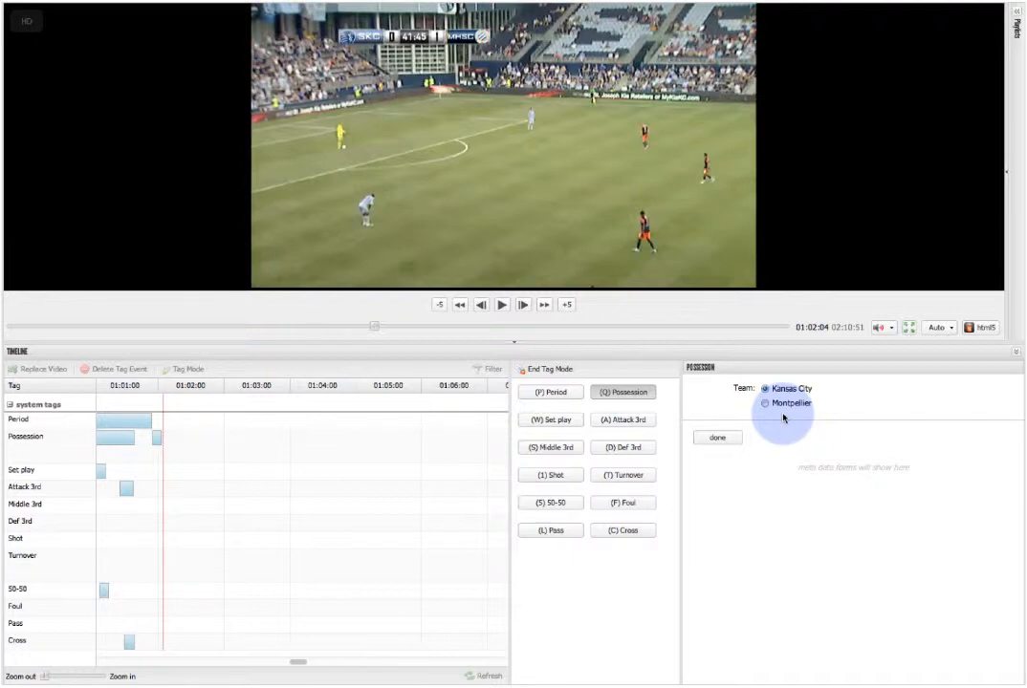
key("space")
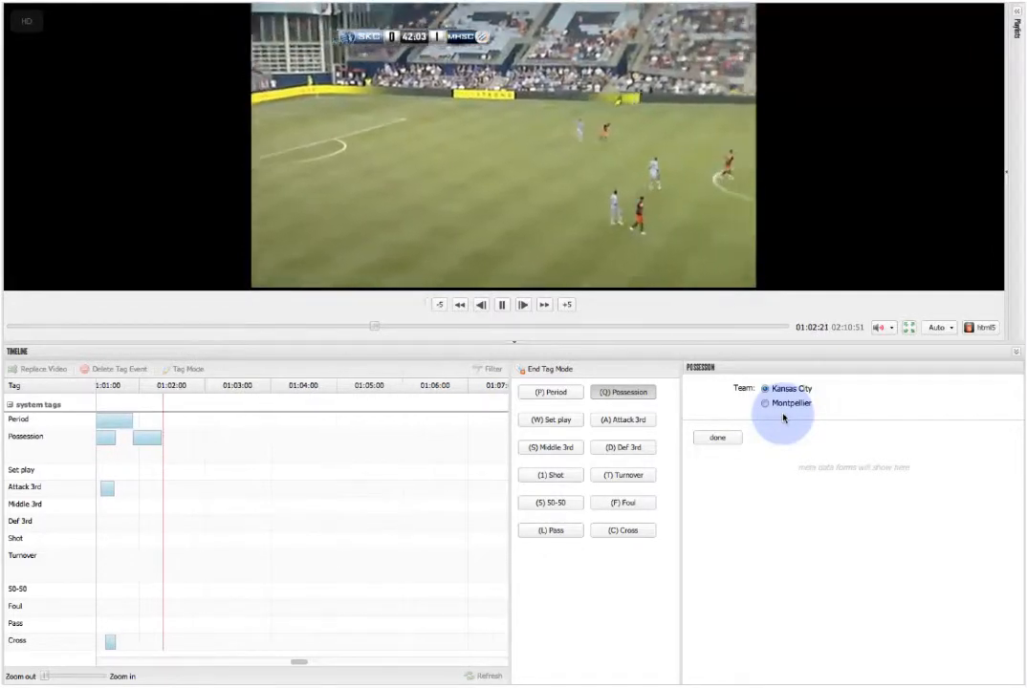
Add a Set play tag at about 01:02:22 with the result goal kick, and pause on its timeline event.
key("w")
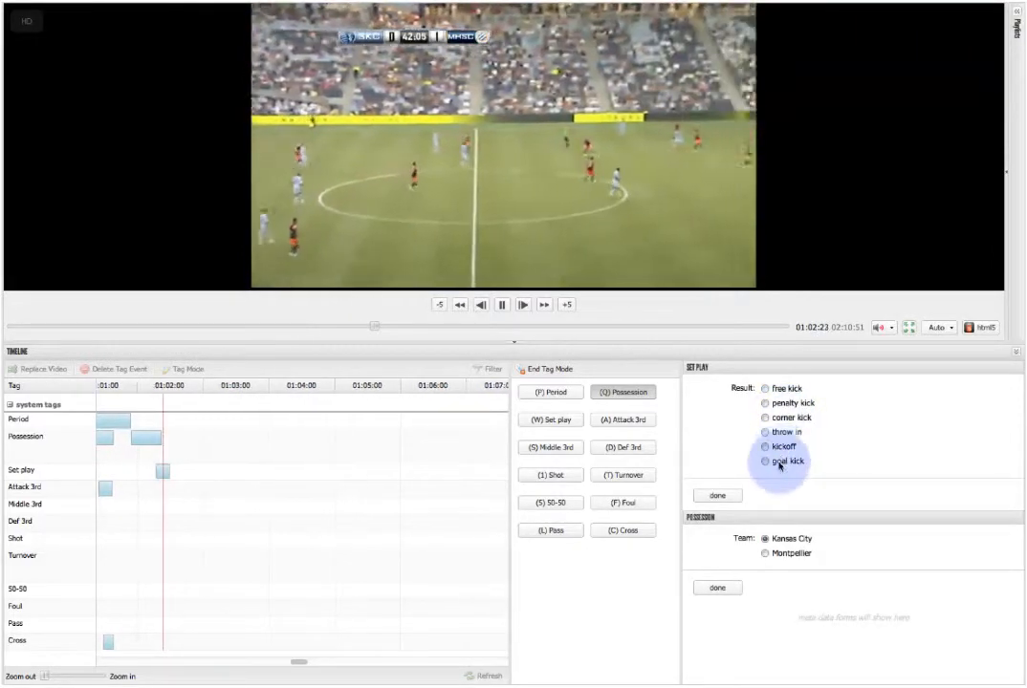
left_click(777, 462)
left_click(717, 496)
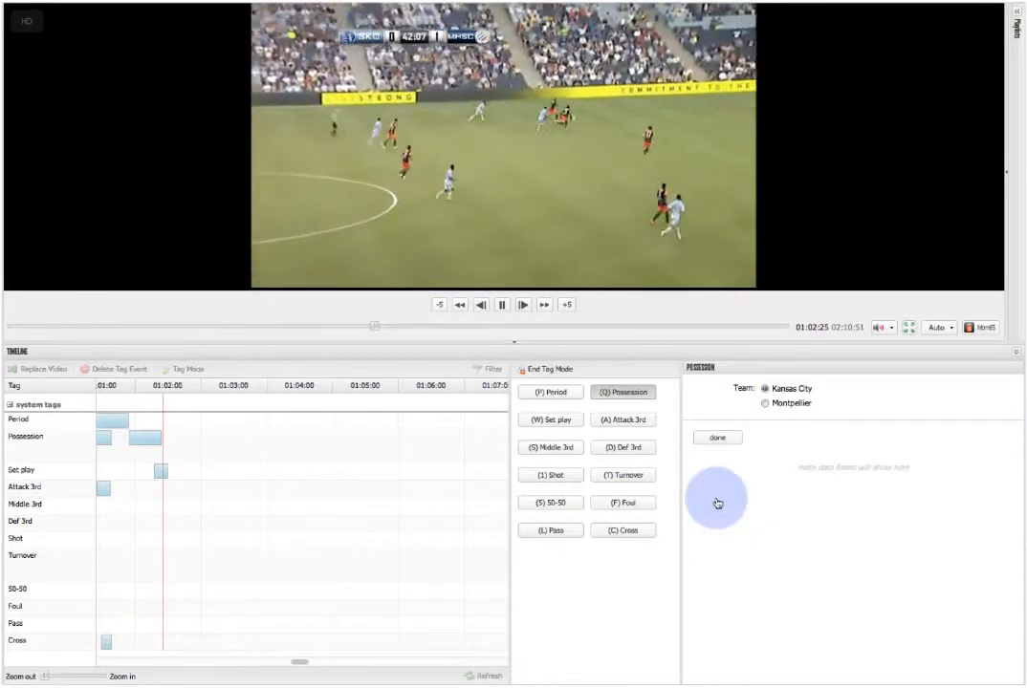
key("space")
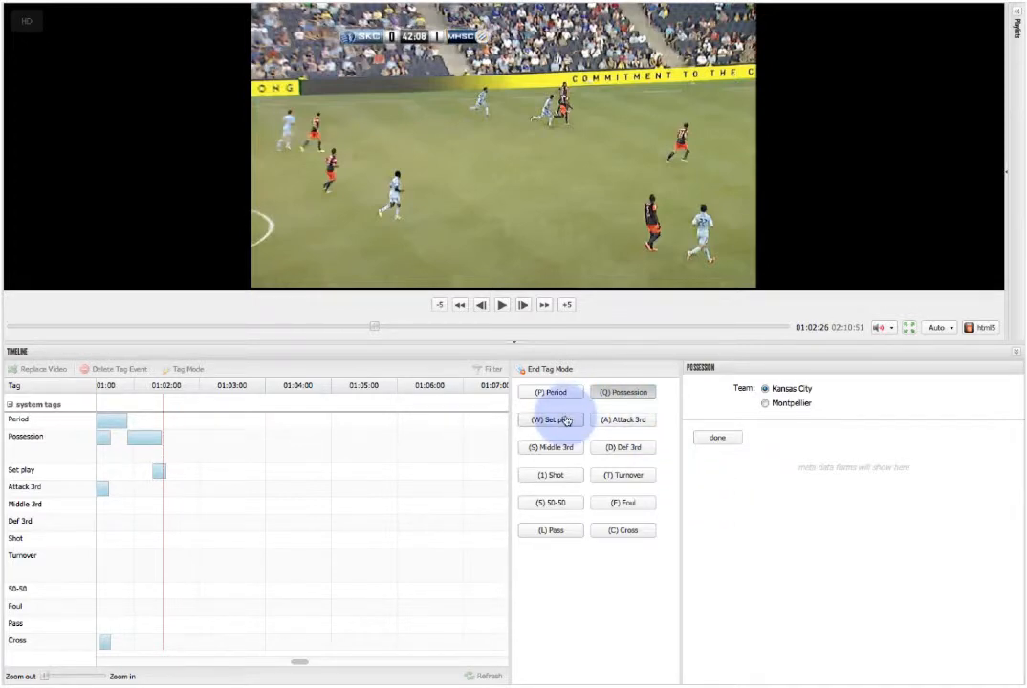
left_click(160, 478)
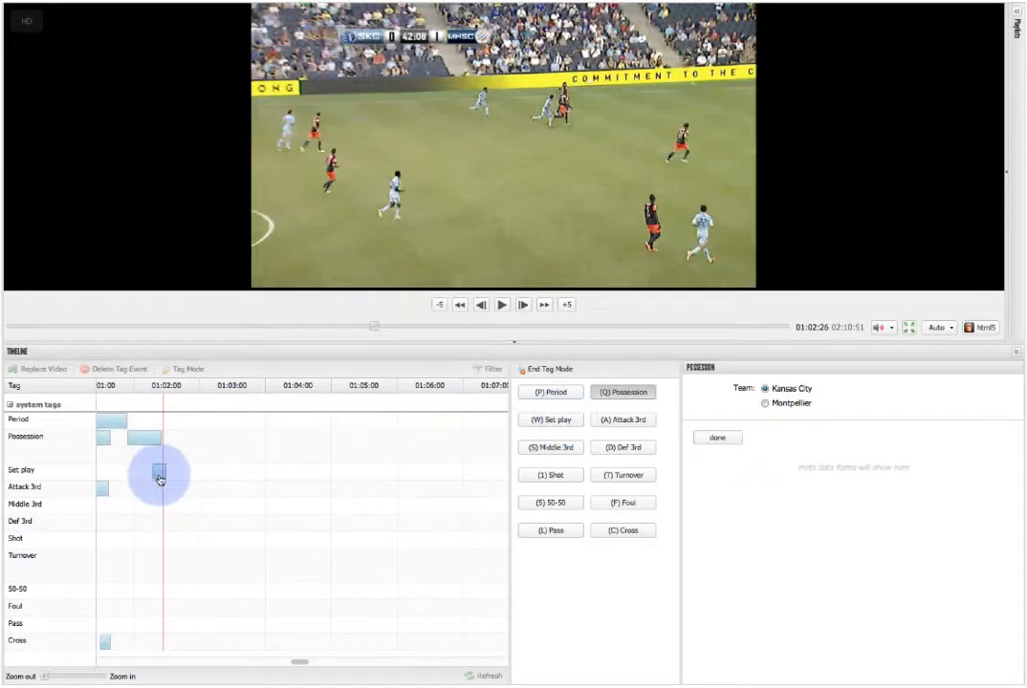
left_click_drag(161, 478, 801, 436)
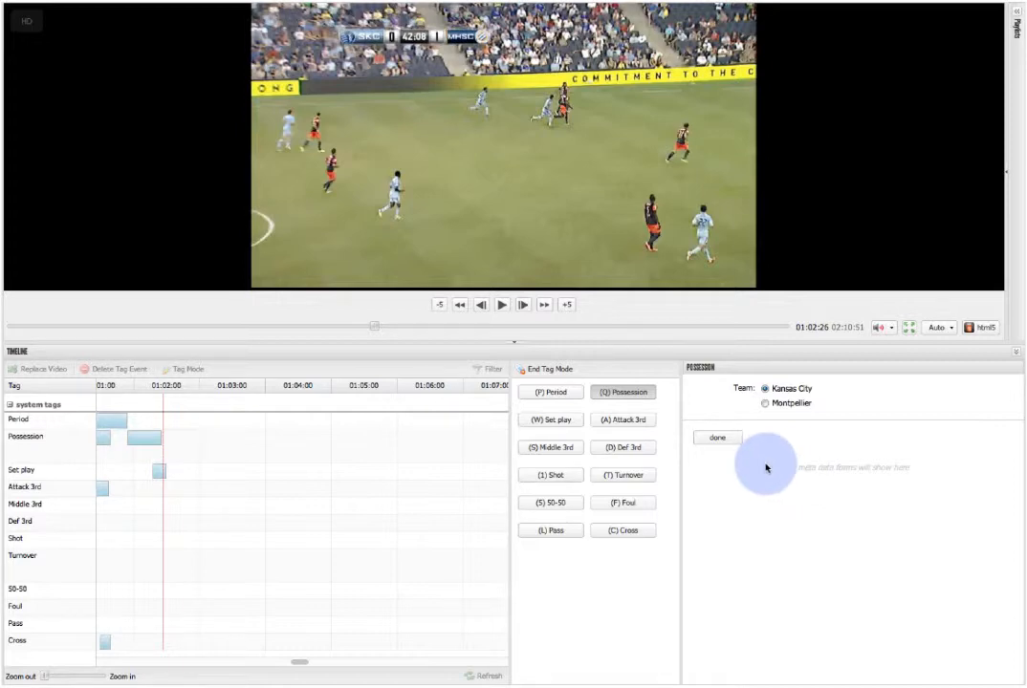
End the Kansas City possession at about 01:02:26 and start a new Possession tag for Montpellier.
key("space")
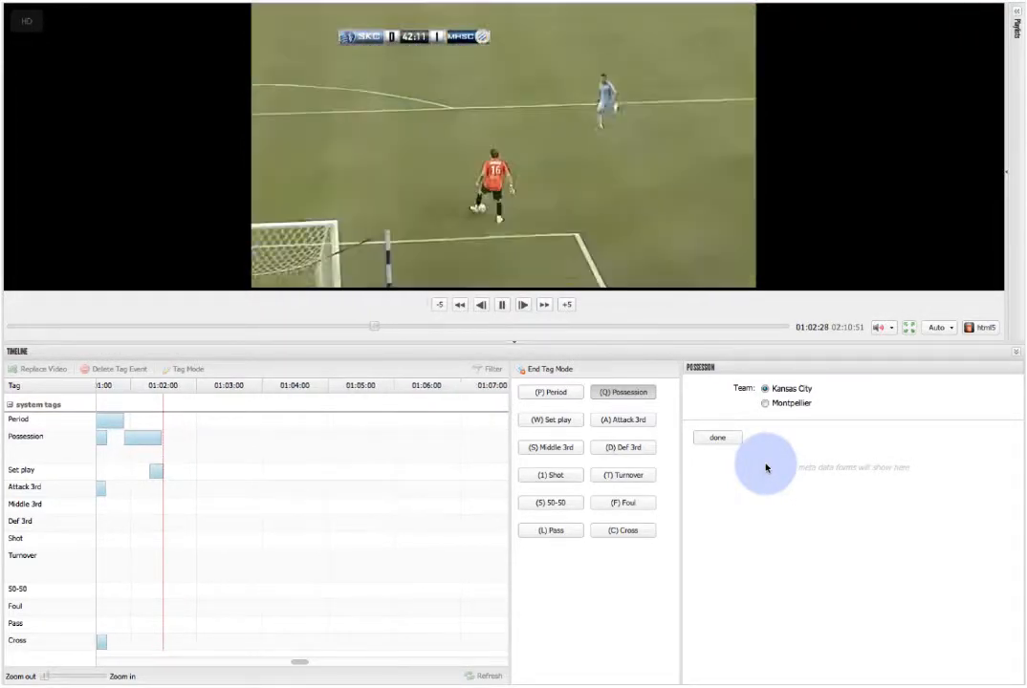
key("Left")
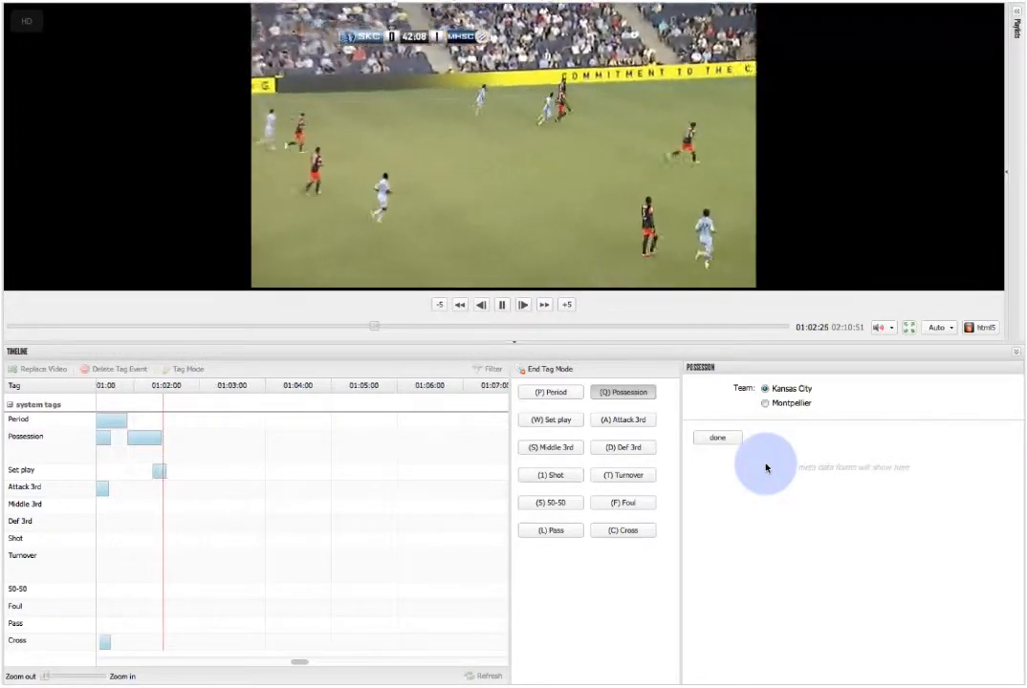
key("q")
key("q")
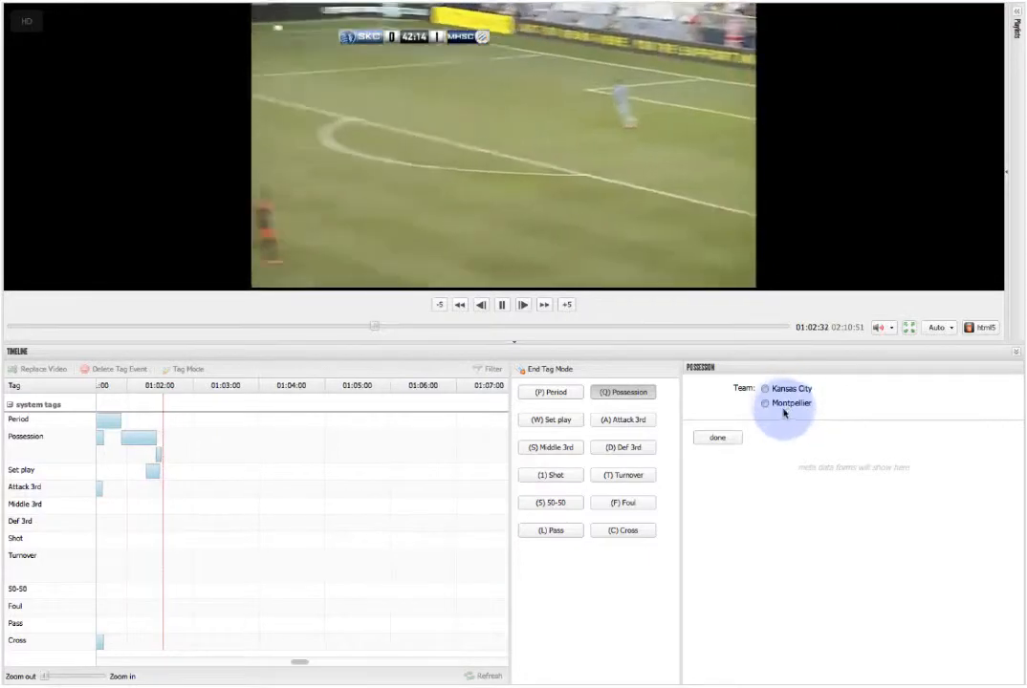
left_click(766, 403)
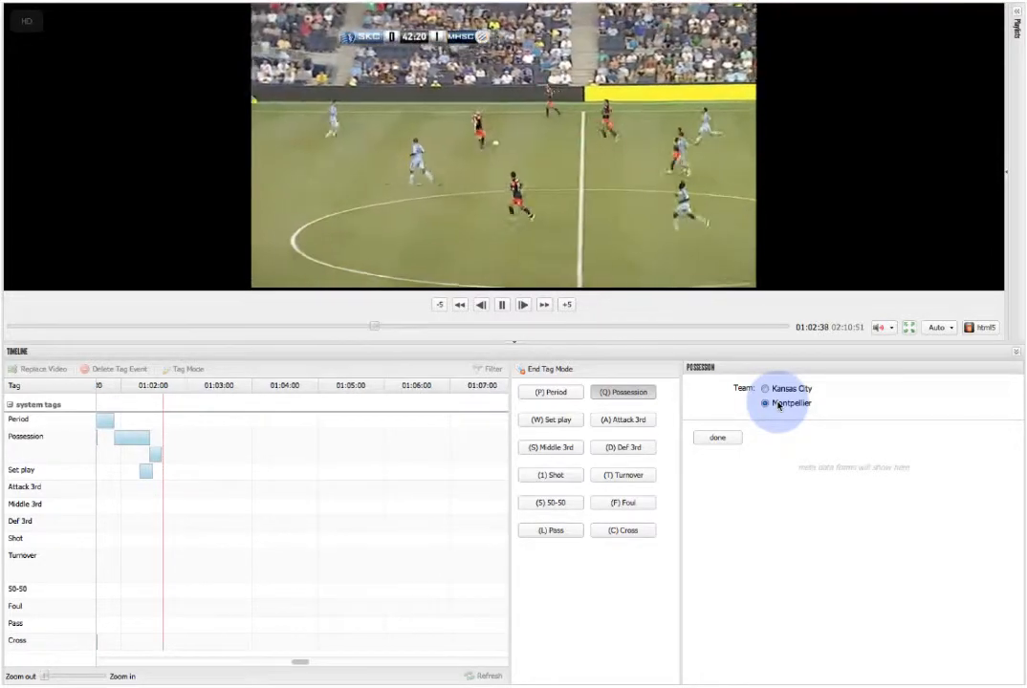
key("space")
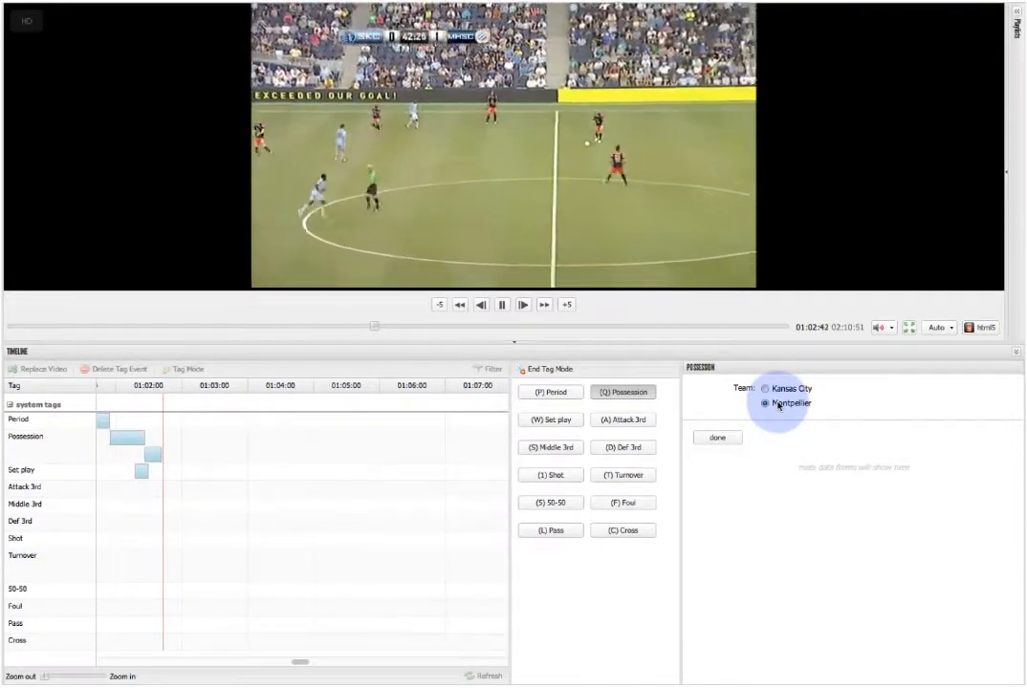
Rewind and replay Montpellier's possession, and start an Attack 3rd tag within it at about 01:03:02.
key("Left")
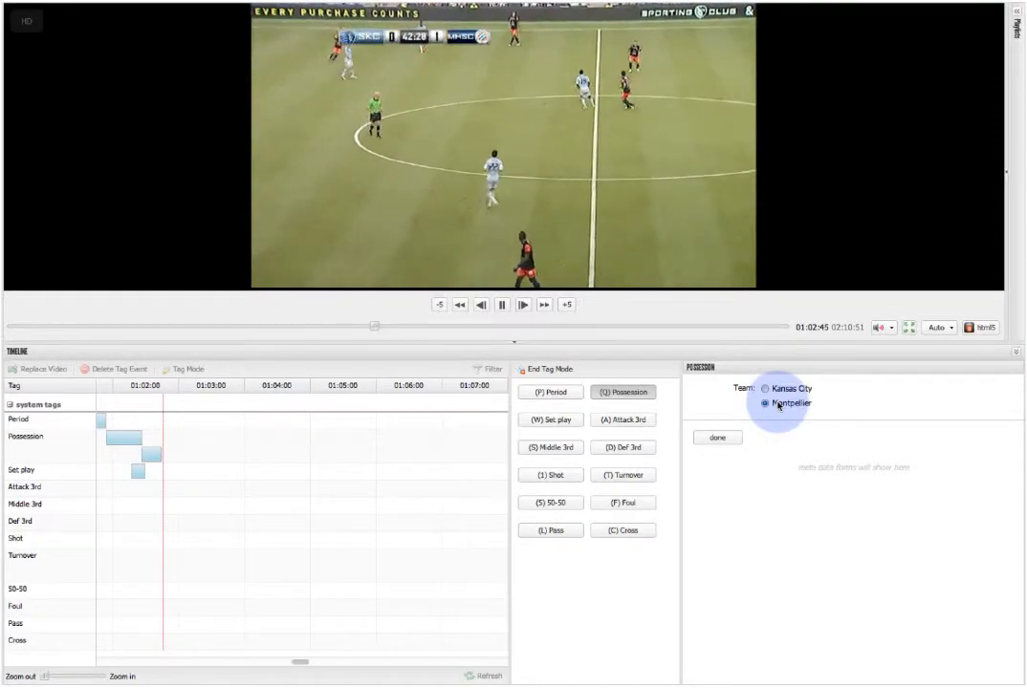
key("Left")
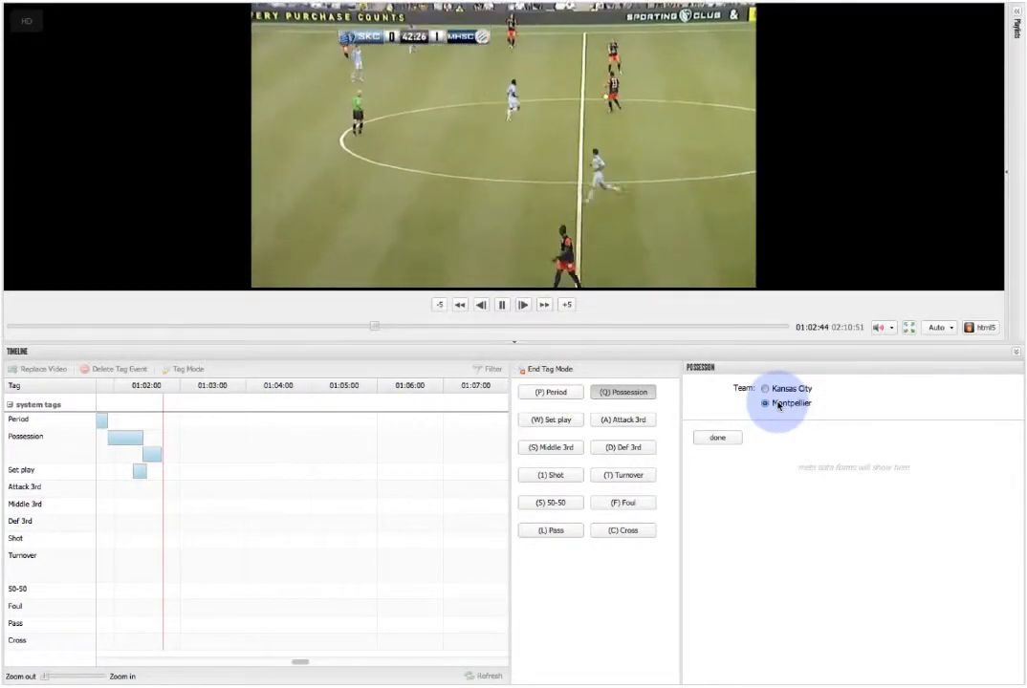
key("Left")
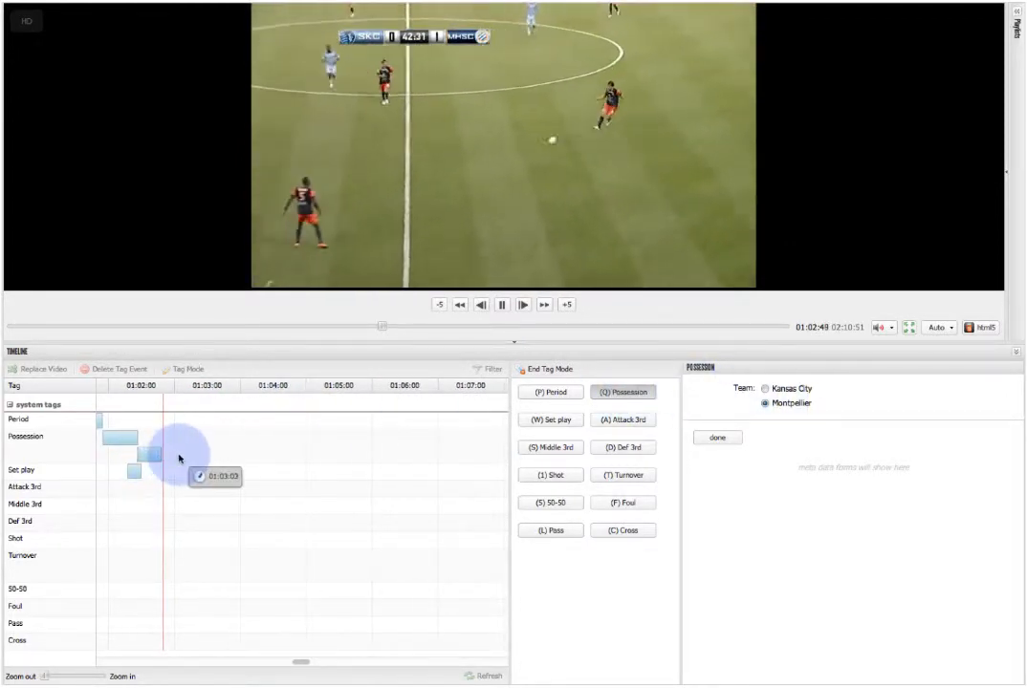
key("Left")
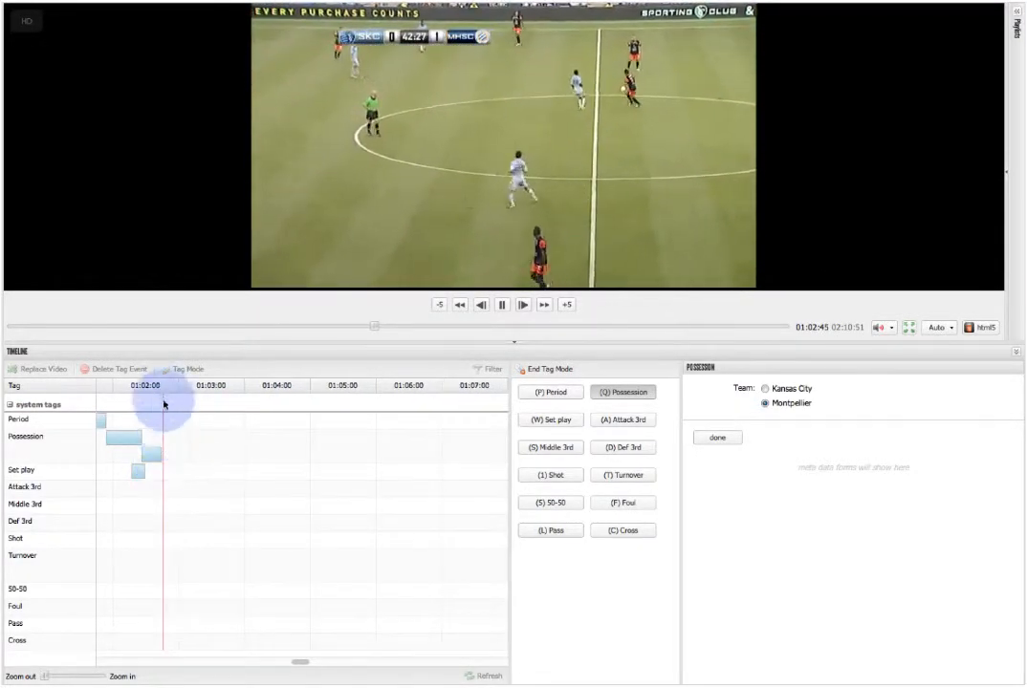
key("Left")
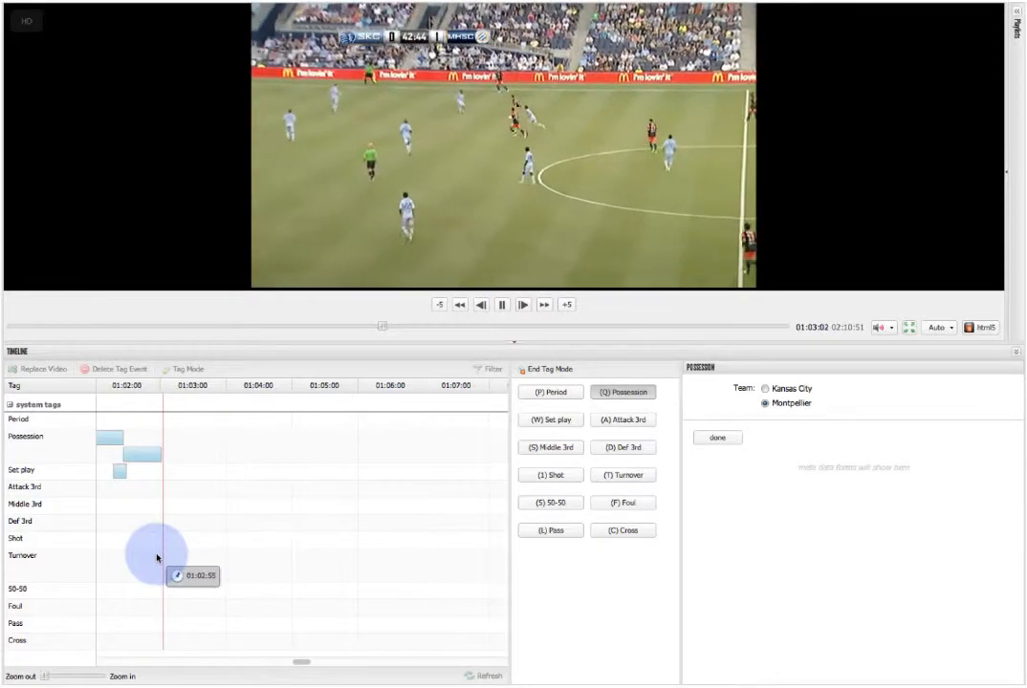
key("a")
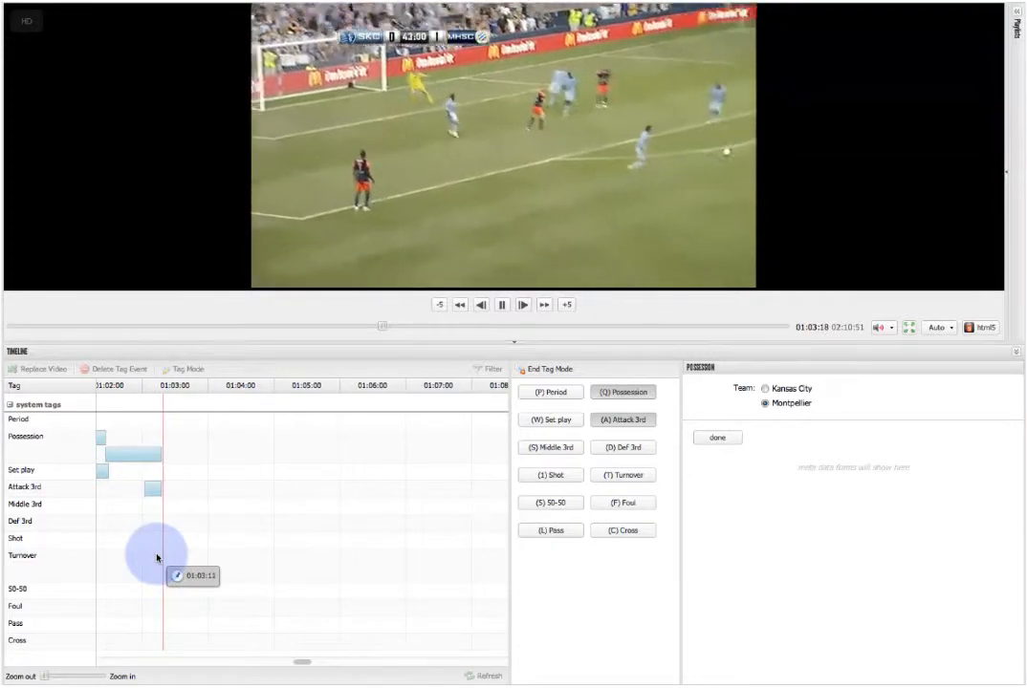
Rewind slightly and add a Shot tag at about 01:03:17 with the result save, then complete its form.
key("Left")
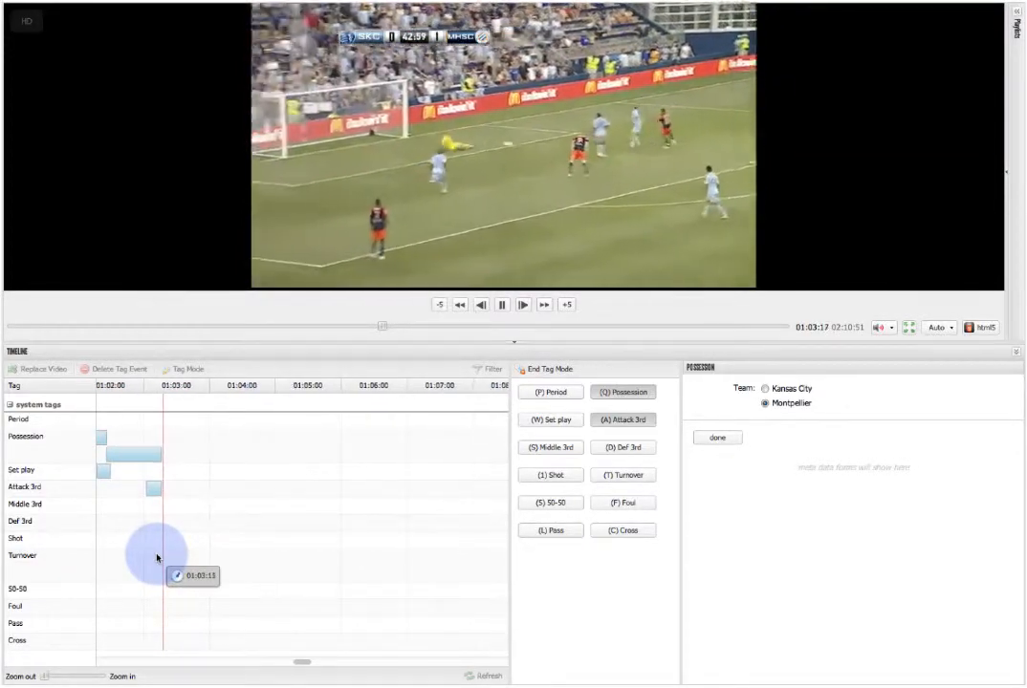
key("1")
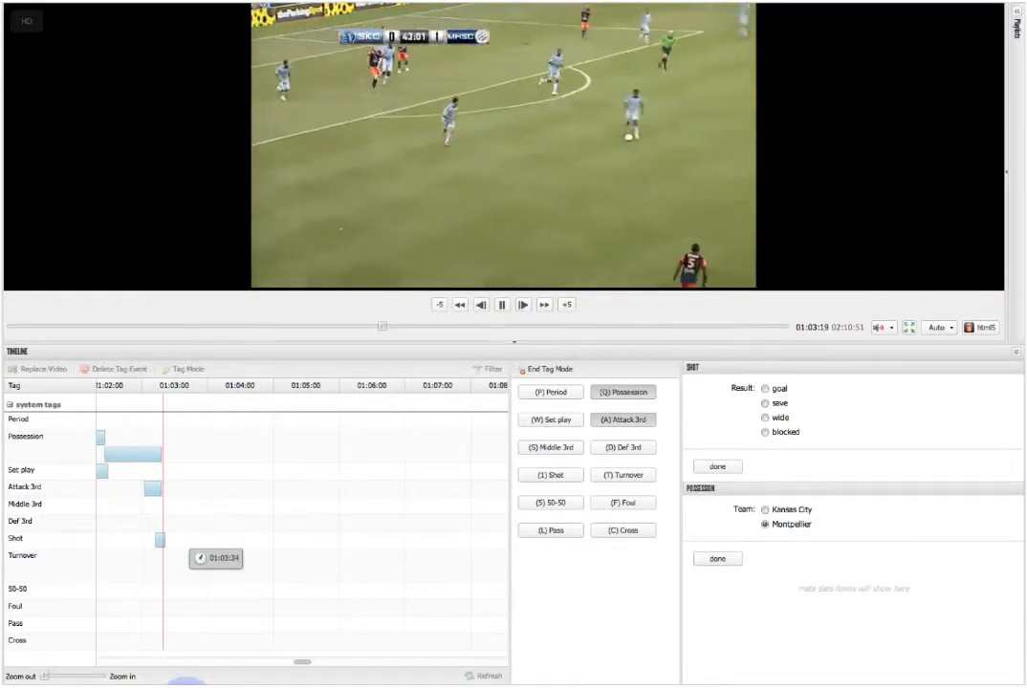
left_click(764, 402)
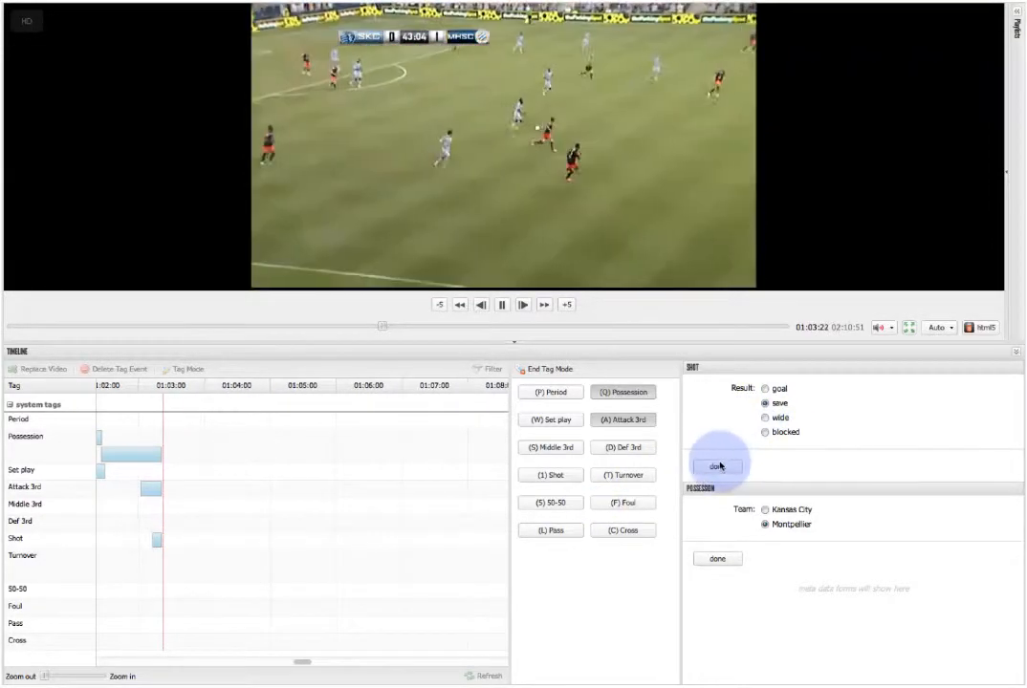
left_click(717, 466)
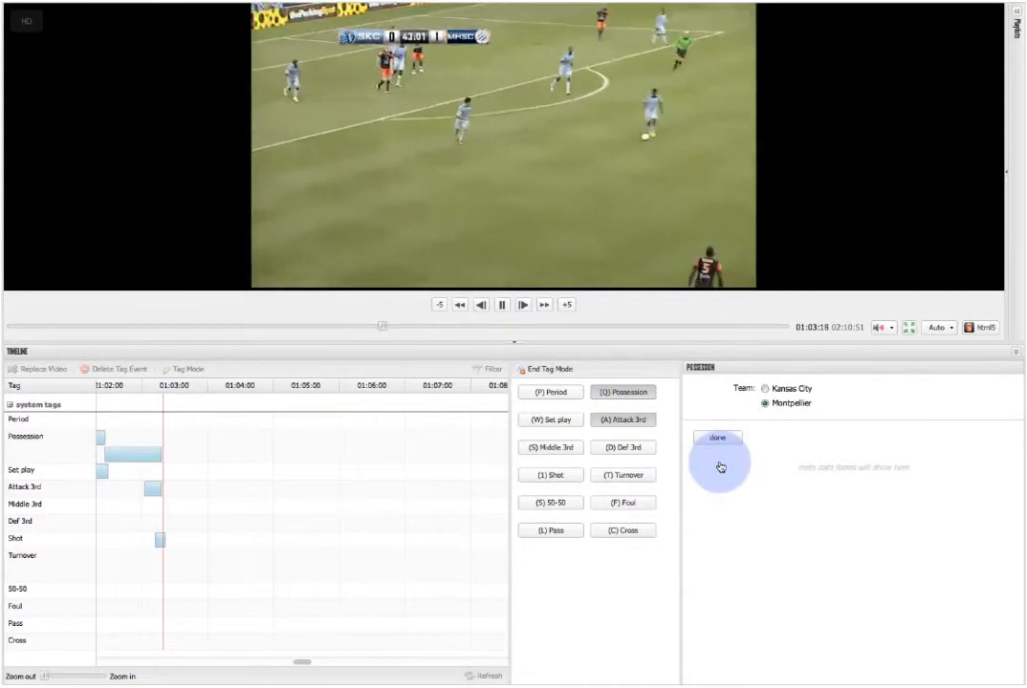
End Montpellier's Attack 3rd and Possession tags, and start a new Possession tag for Kansas City at about 01:03:19.
key("a")
key("q")
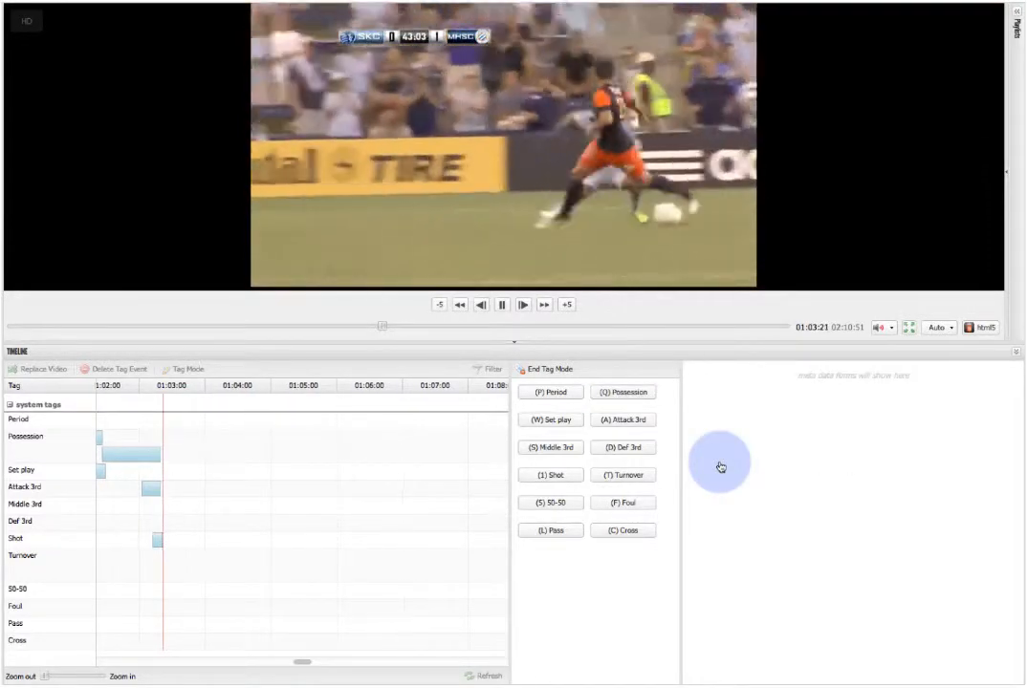
key("space")
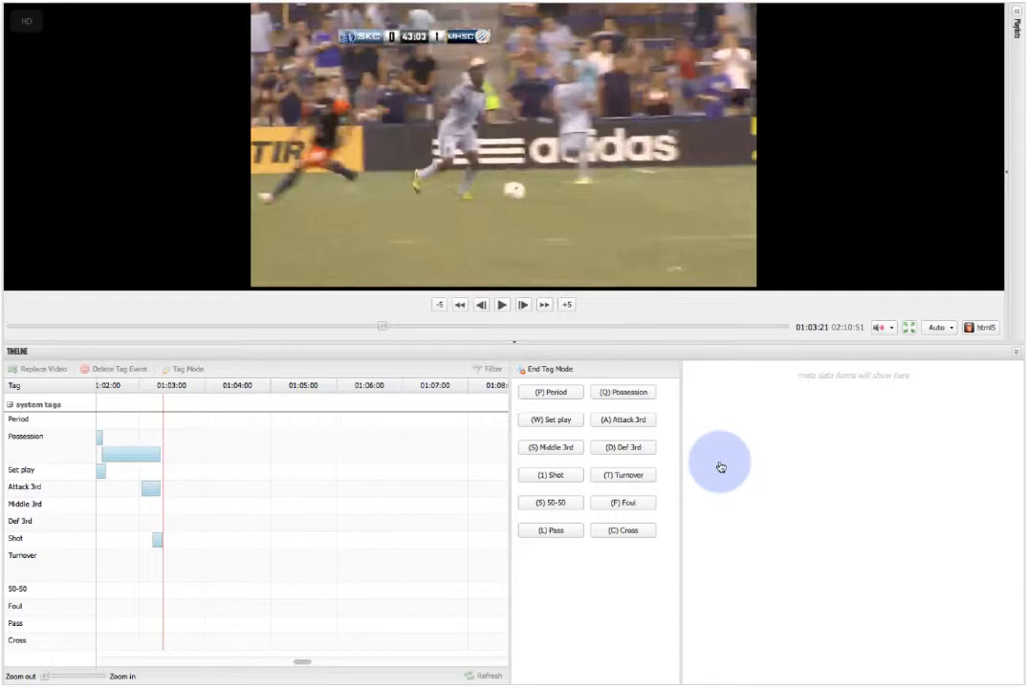
key("space")
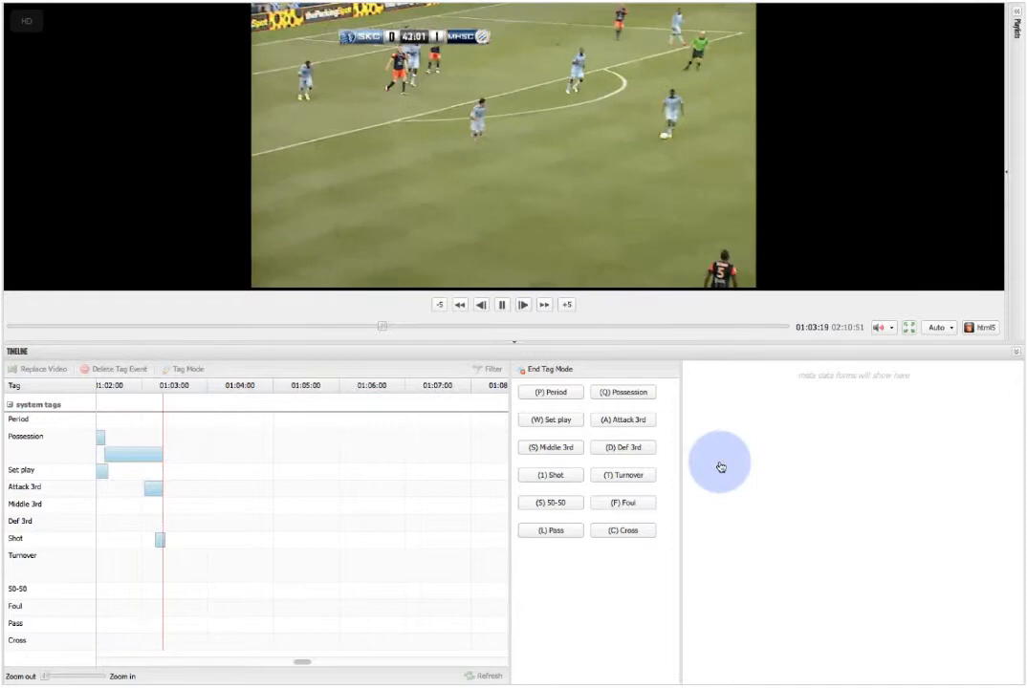
key("q")
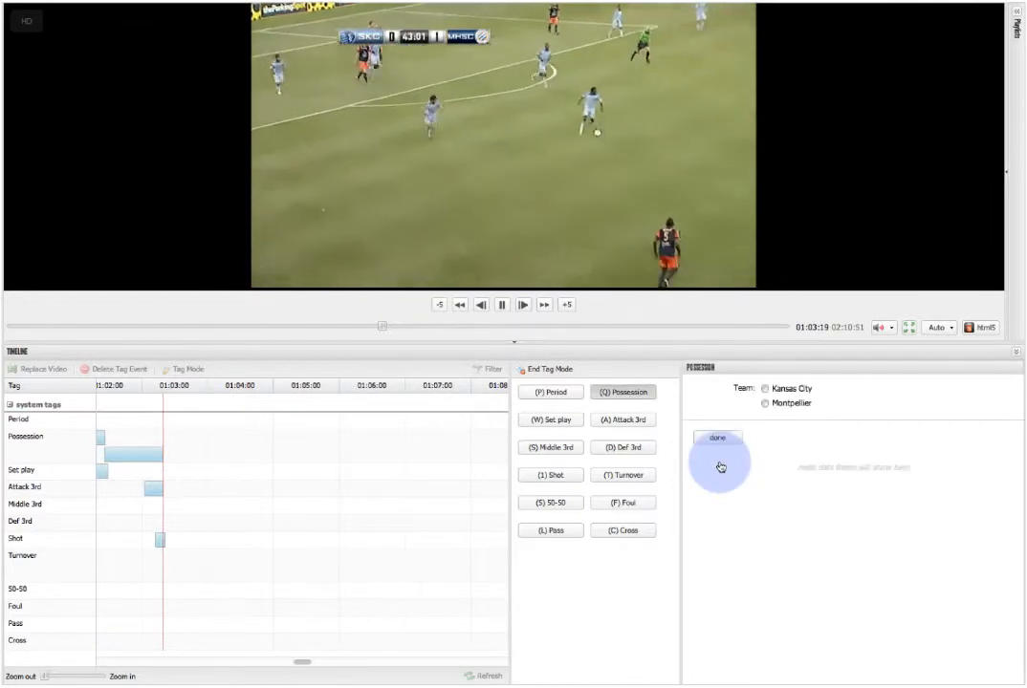
left_click(765, 388)
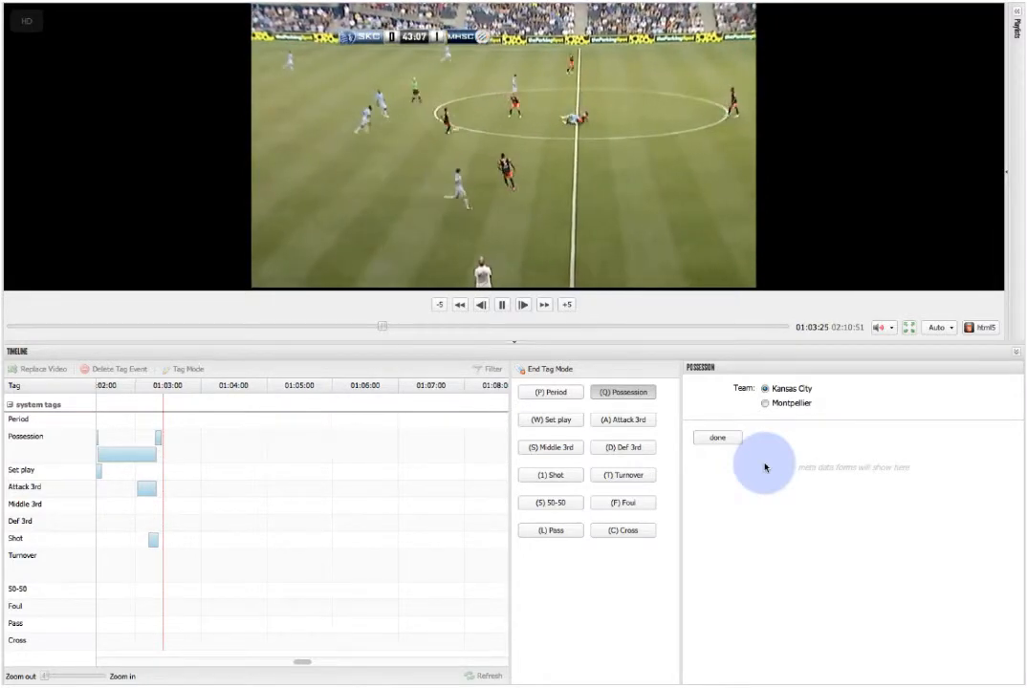
Rewind to add a Turnover tag at about 01:03:24, and end the Kansas City possession at about 01:03:25.
key("Left")
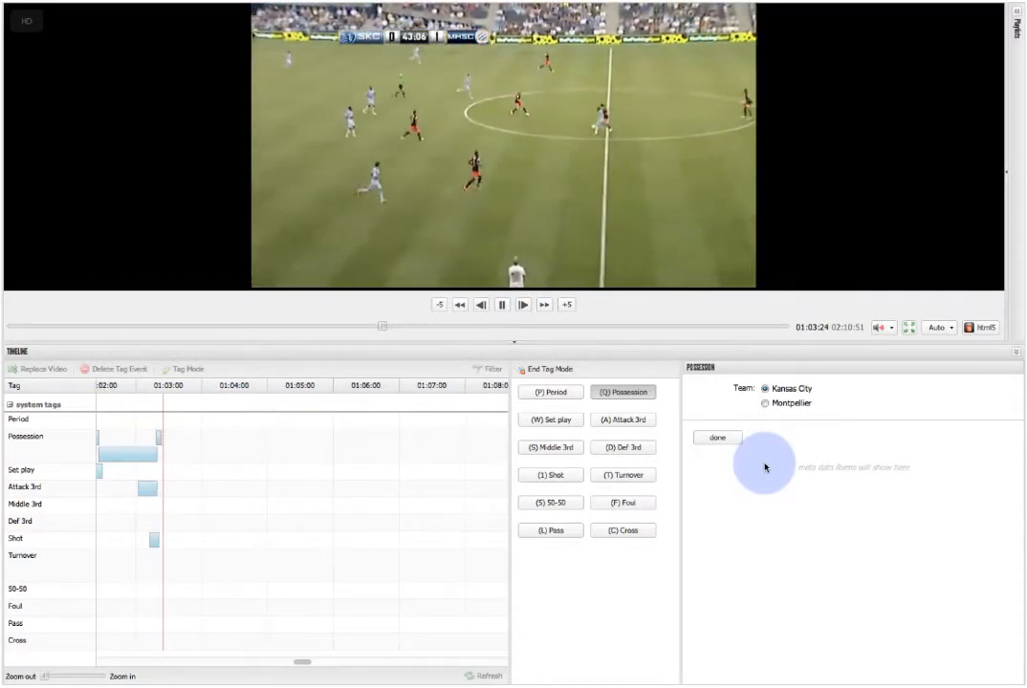
key("t")
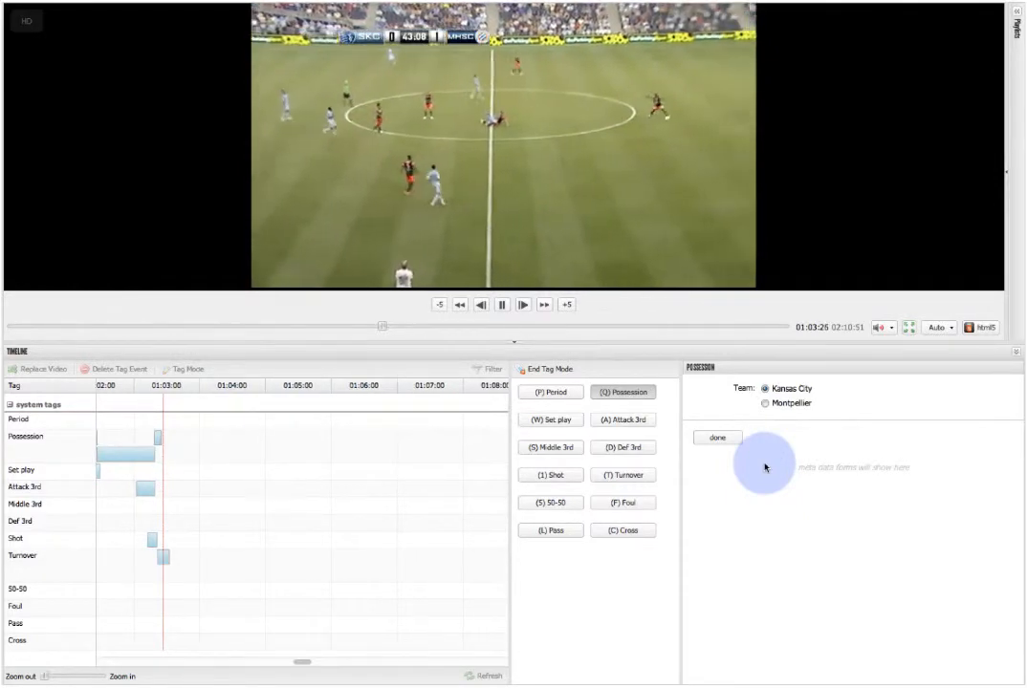
key("Left")
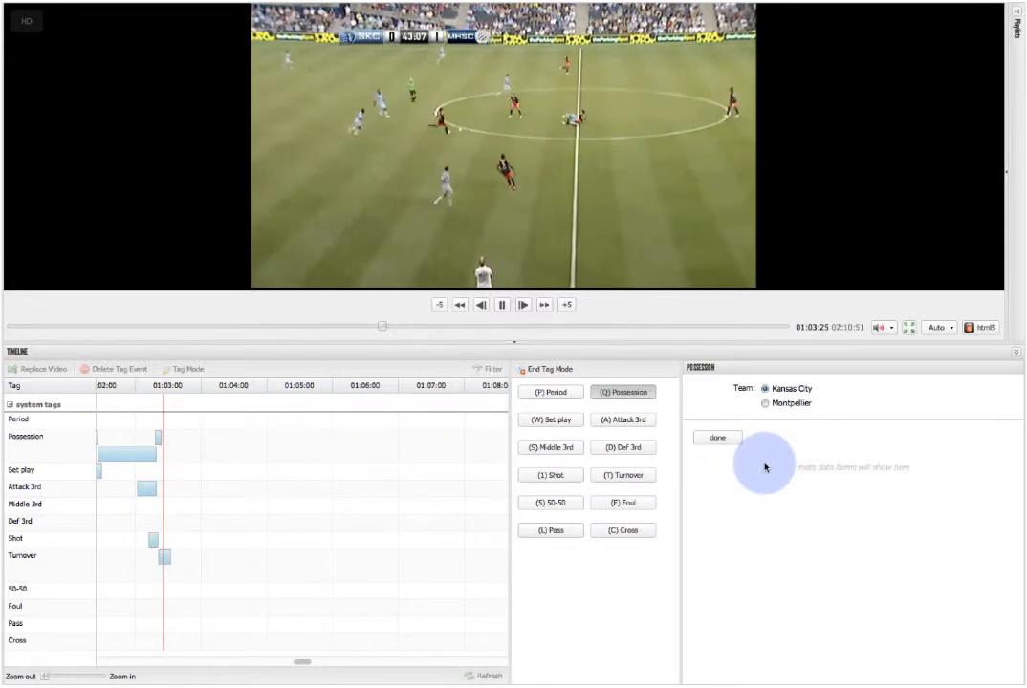
key("q")
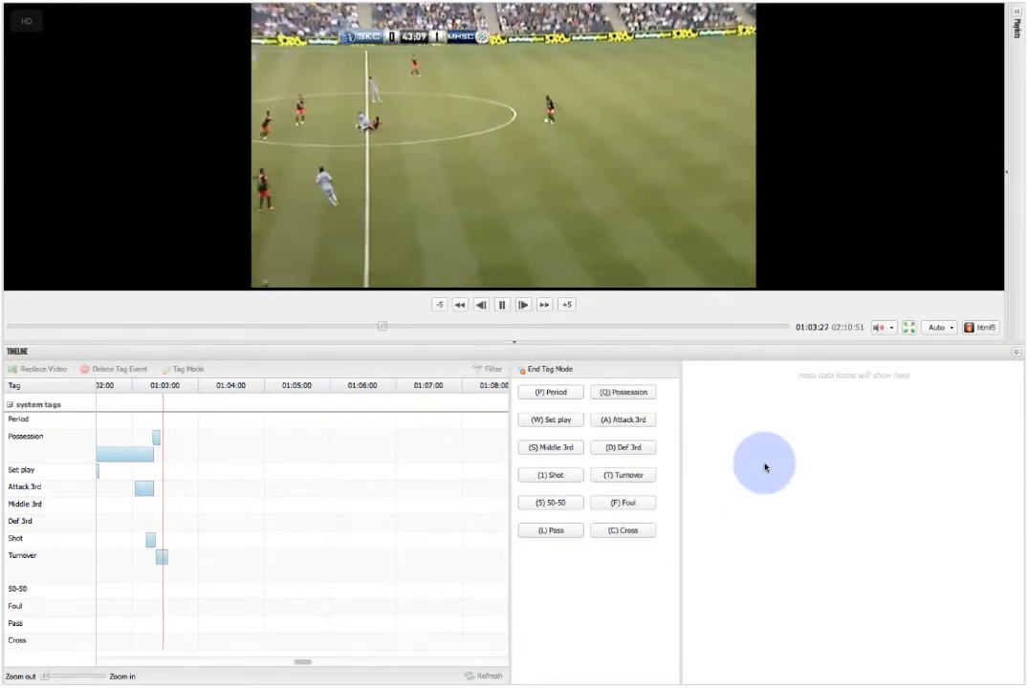
Start a Possession tag for Montpellier at about 01:03:27, and pause the match at about 01:03:33.
key("q")
left_click(786, 404)
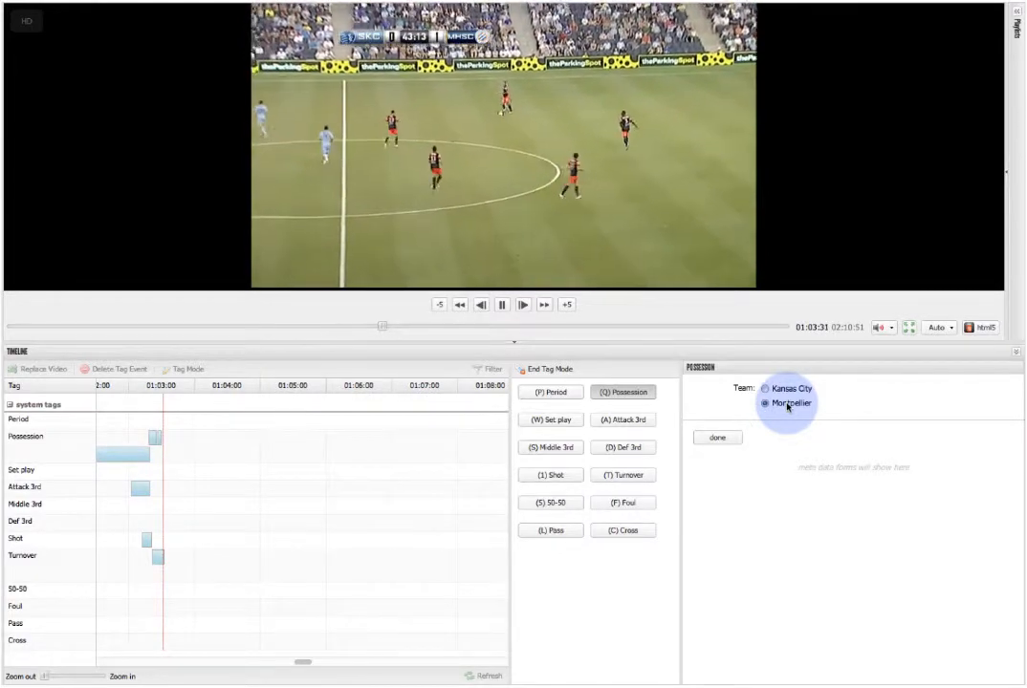
key("space")
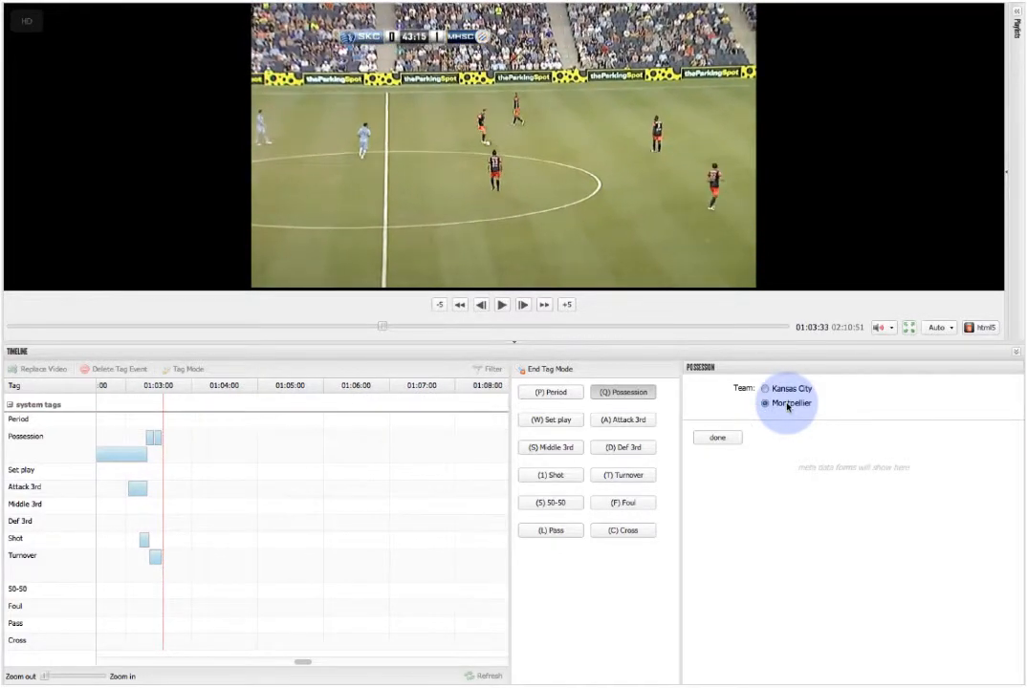